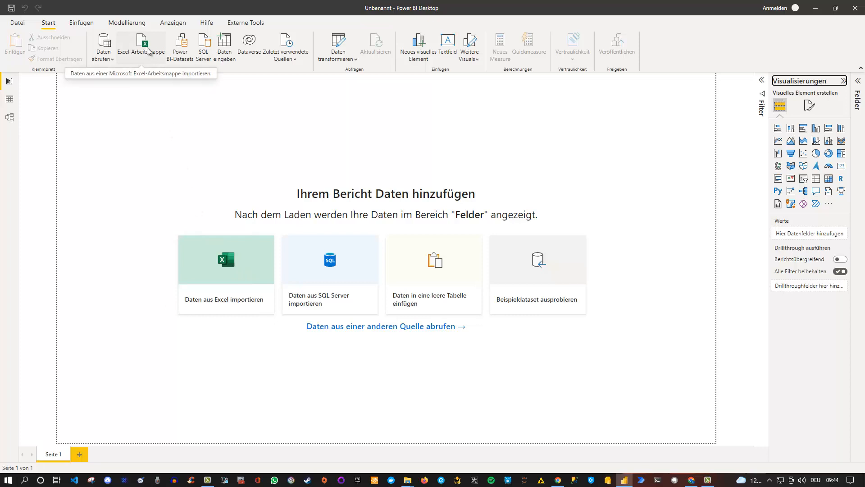
# - Import Tabelle11 from the Excel workbook Mappe1.xlsx and open it for data transformation
pyautogui.click(112, 58)
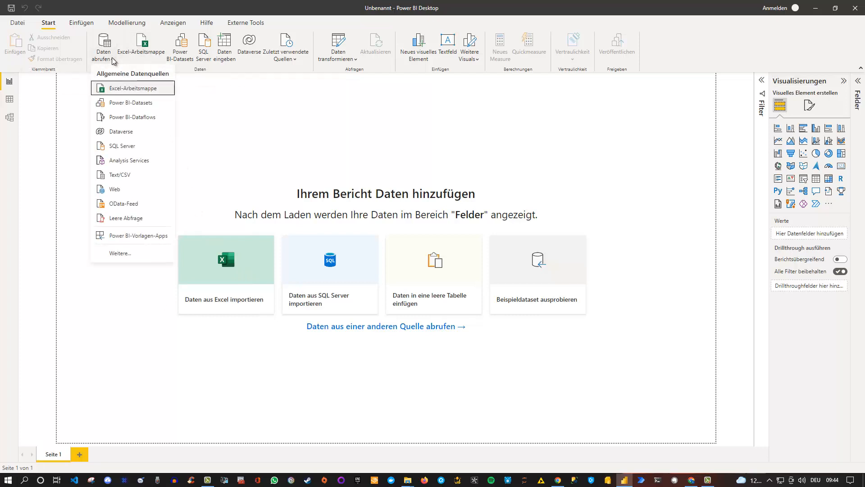
pyautogui.click(142, 47)
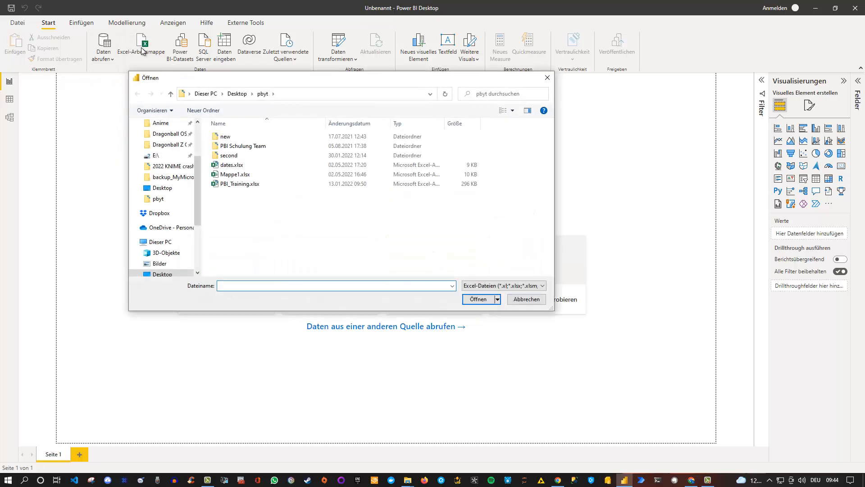
pyautogui.click(236, 175)
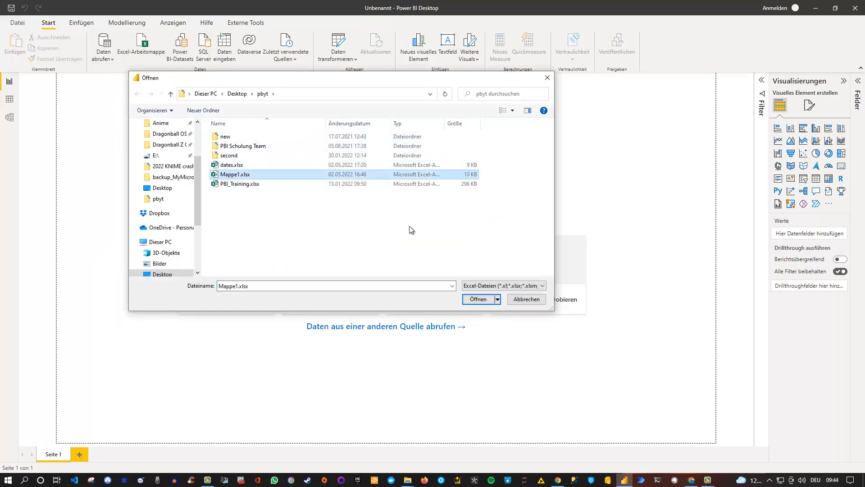
pyautogui.click(481, 300)
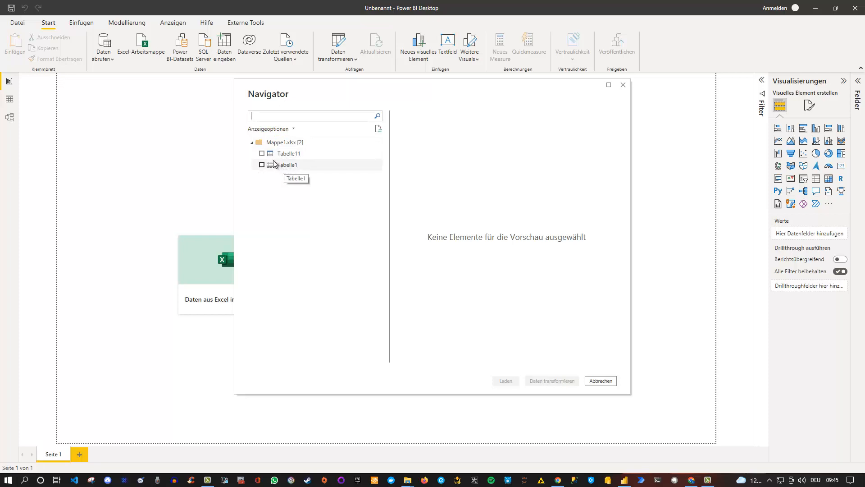
pyautogui.click(262, 154)
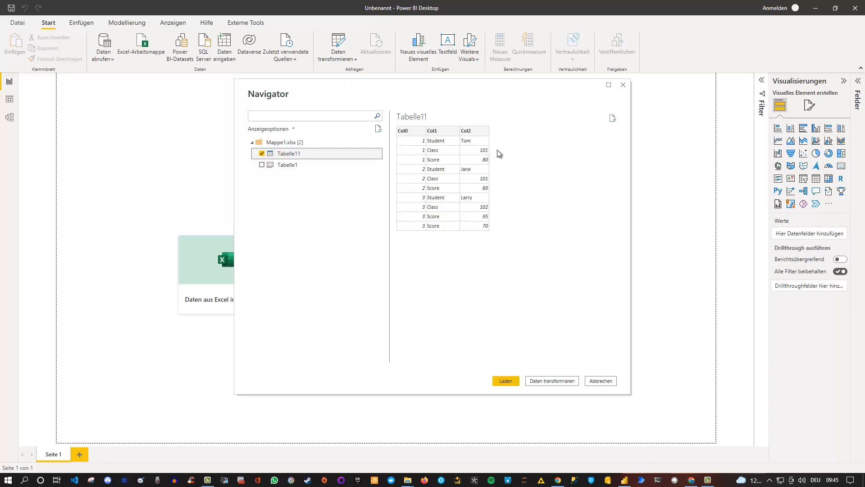
pyautogui.click(558, 380)
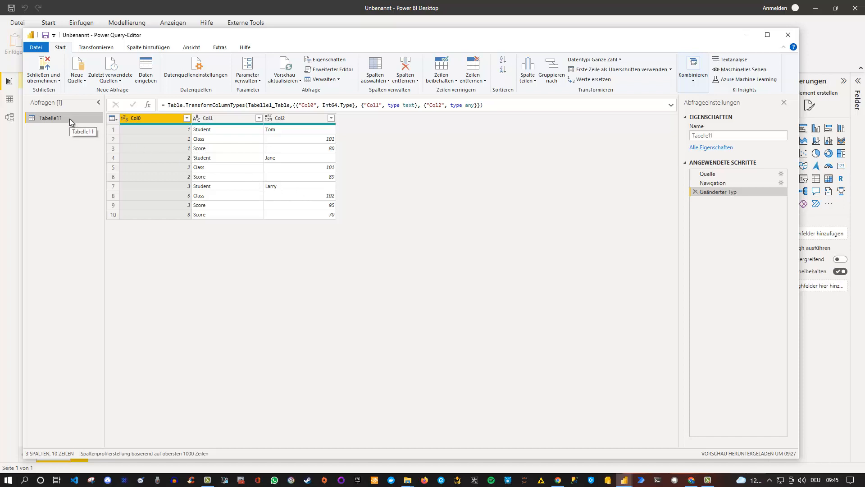
# - Try pivoting Col1 with Col2 as the value column and the Anzahl (alle) aggregation, and remove the pivot step
pyautogui.moveTo(151, 122)
pyautogui.click(215, 118)
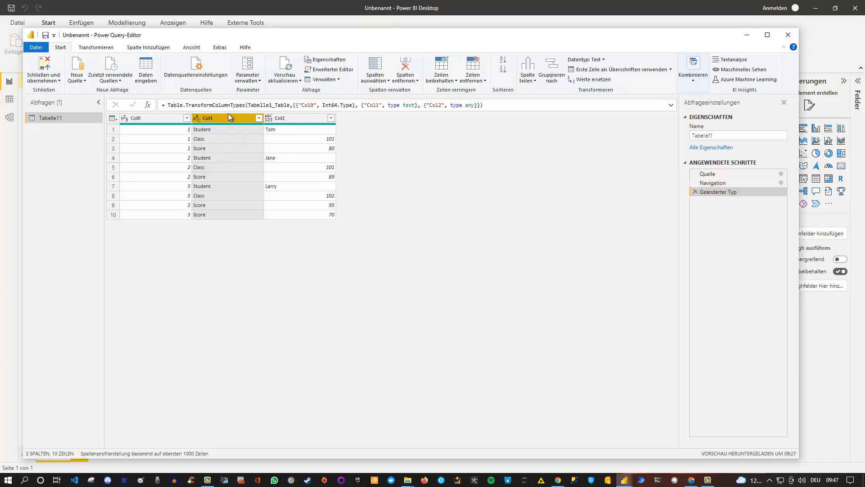
pyautogui.click(100, 47)
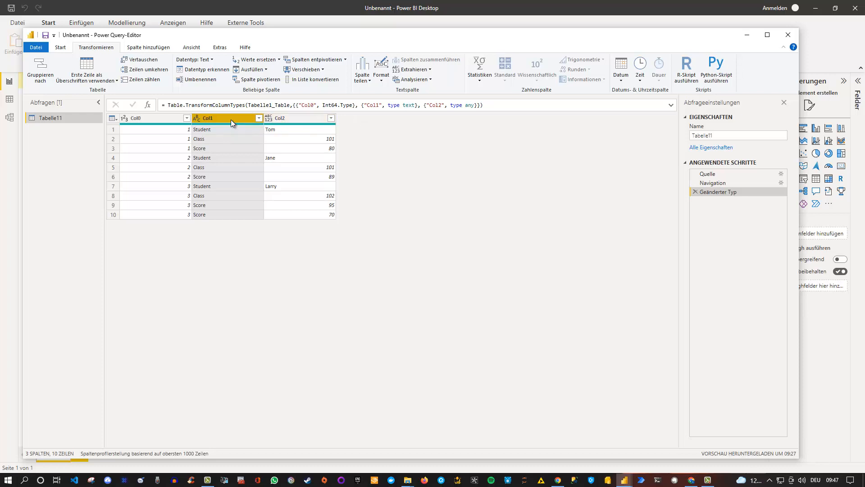
pyautogui.click(263, 79)
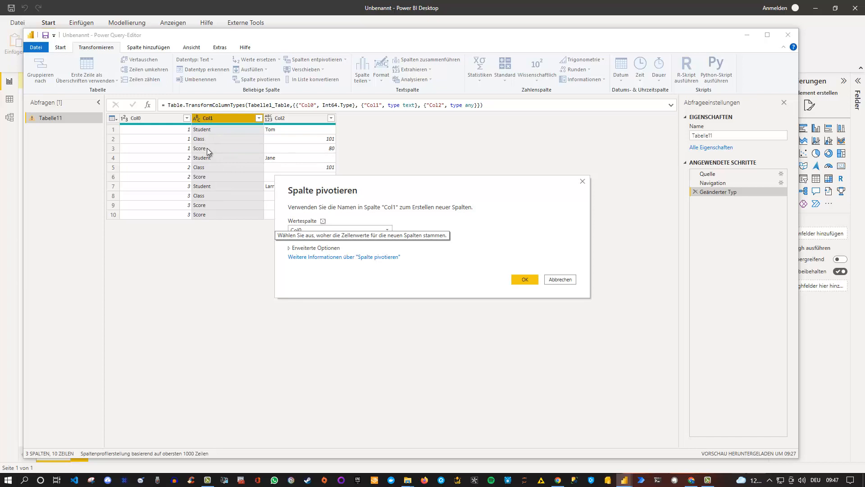
pyautogui.click(342, 230)
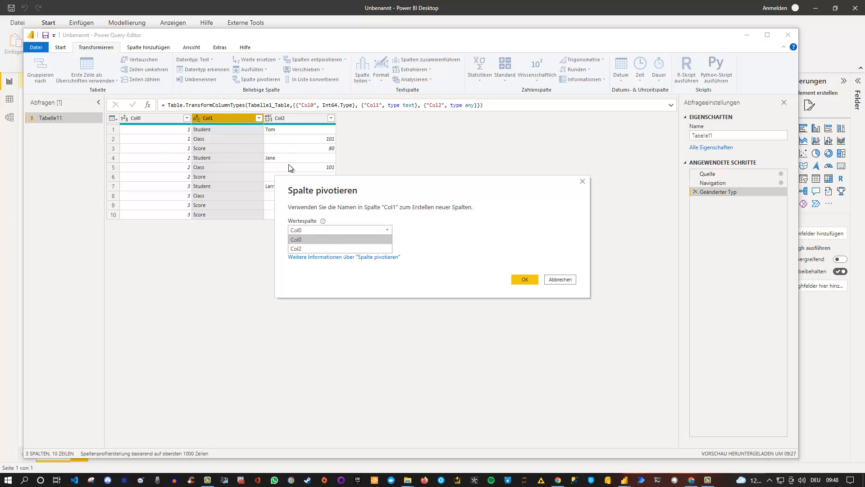
pyautogui.click(301, 249)
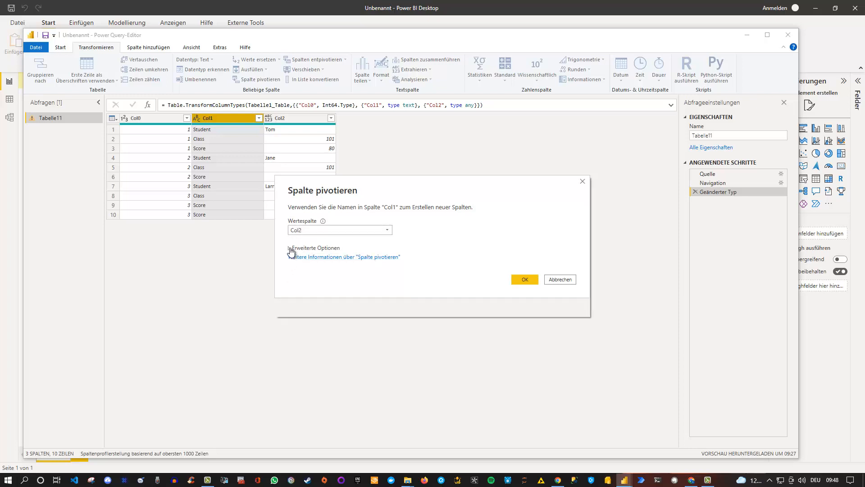
pyautogui.click(290, 249)
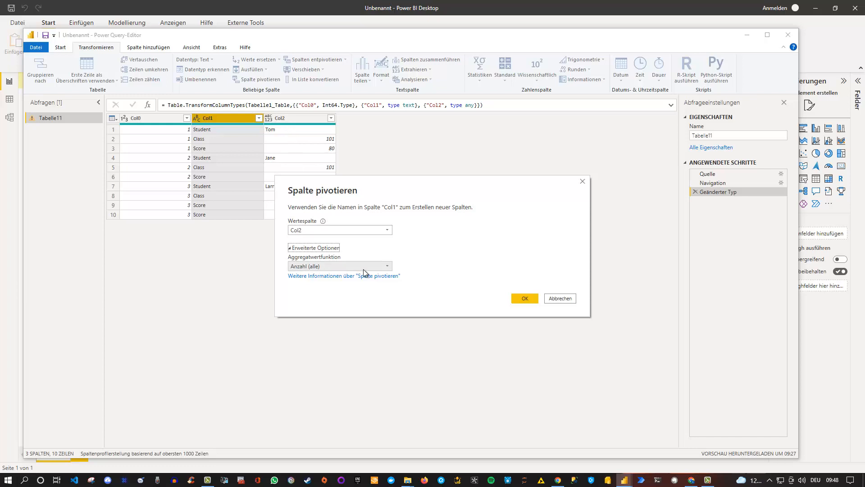
pyautogui.click(527, 299)
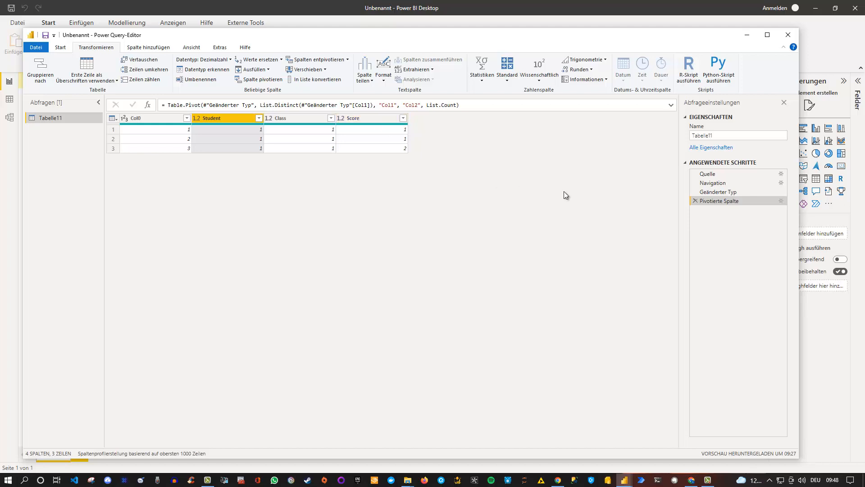
pyautogui.click(695, 201)
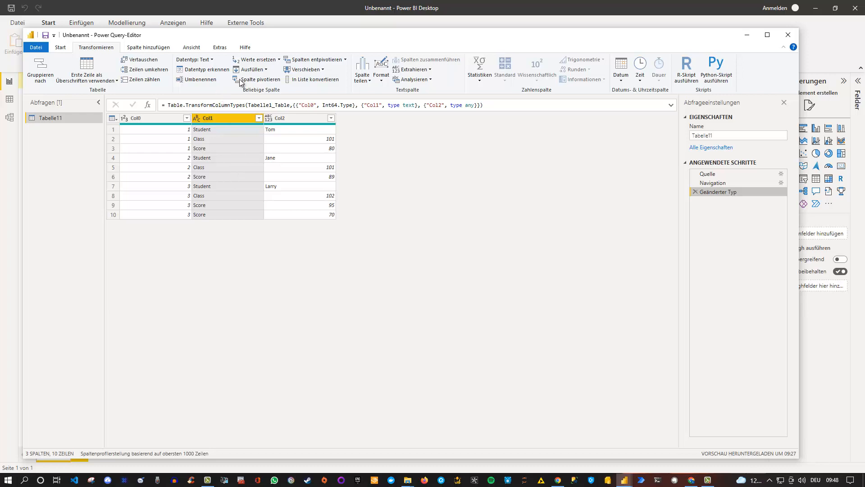
# - Try pivoting Col1 with Col2 as the value column and the aggregation set to Nicht aggregieren
pyautogui.click(255, 81)
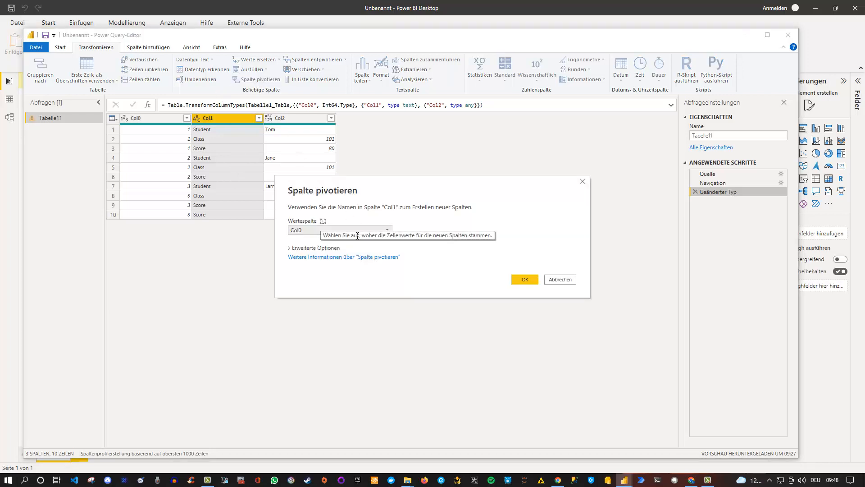
pyautogui.click(304, 230)
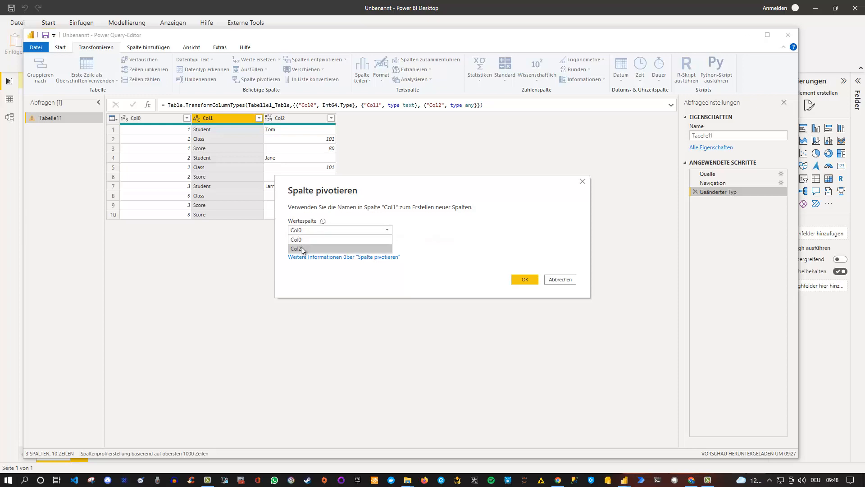
pyautogui.click(301, 248)
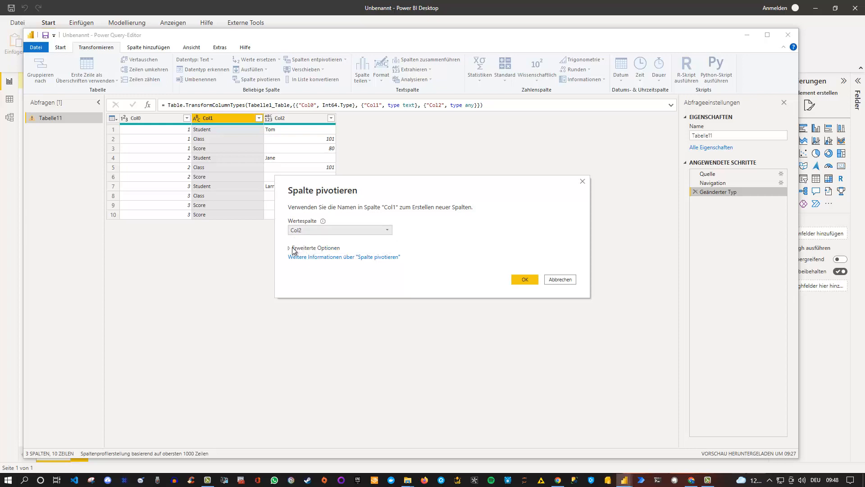
pyautogui.click(290, 249)
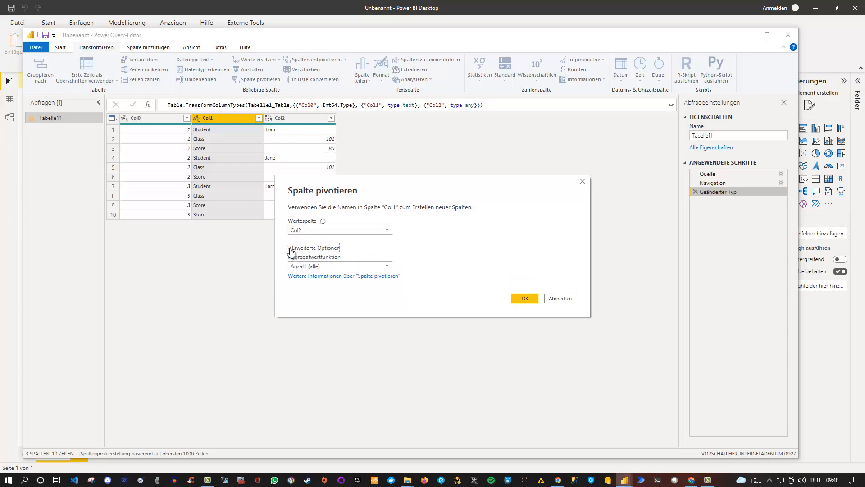
pyautogui.click(308, 267)
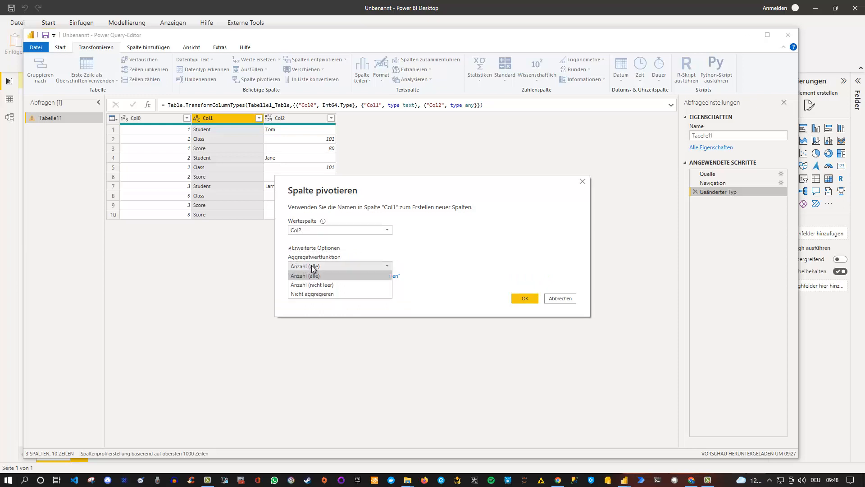
pyautogui.click(316, 294)
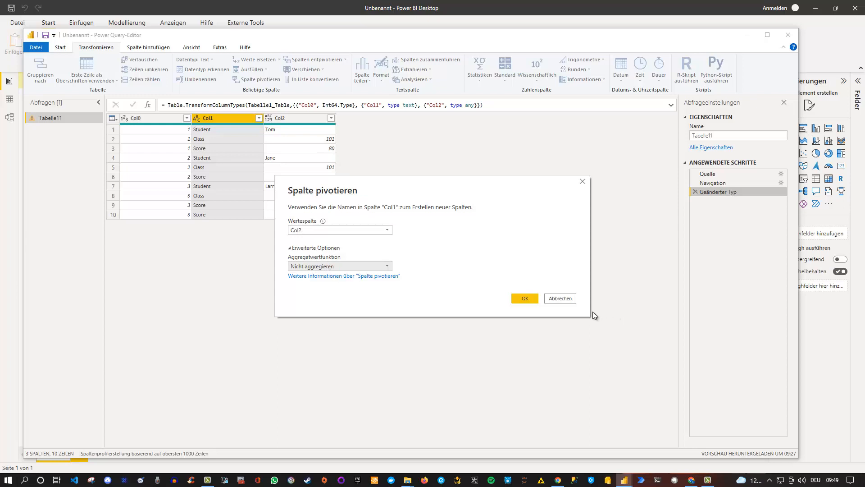
pyautogui.click(525, 298)
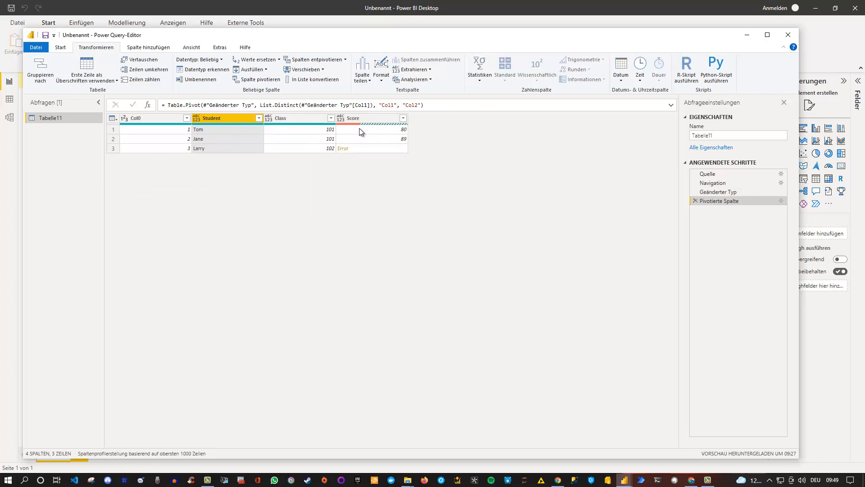
# - Check the error details in the third row of the Score column and delete the pivot step
pyautogui.moveTo(371, 123)
pyautogui.click(374, 148)
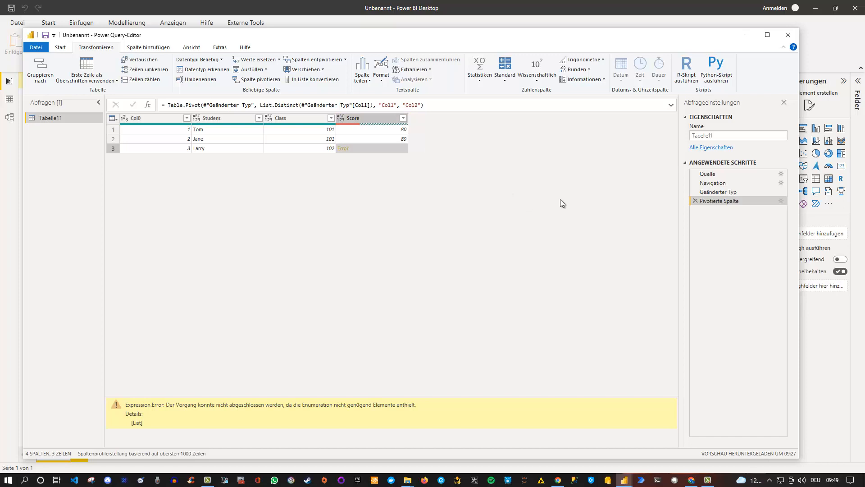
pyautogui.click(695, 201)
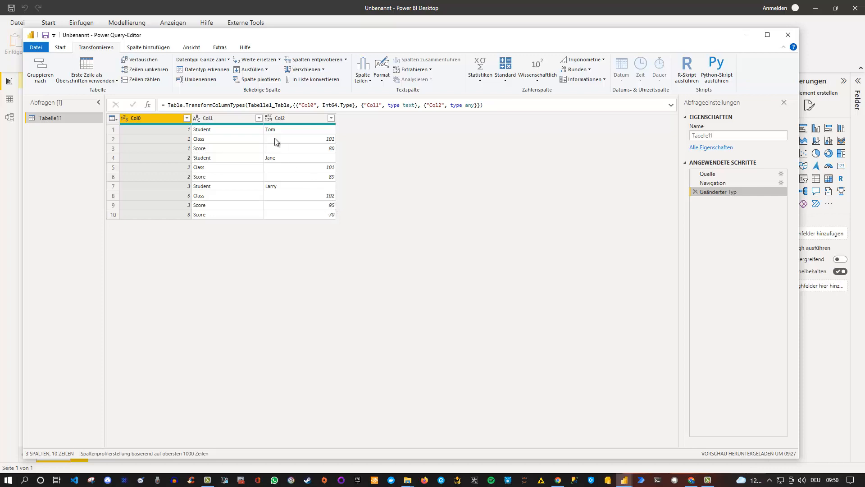
# - Change Col2's data type to Text and pivot Col1 with Col2 as the value column, aggregated by Maximum
pyautogui.click(268, 118)
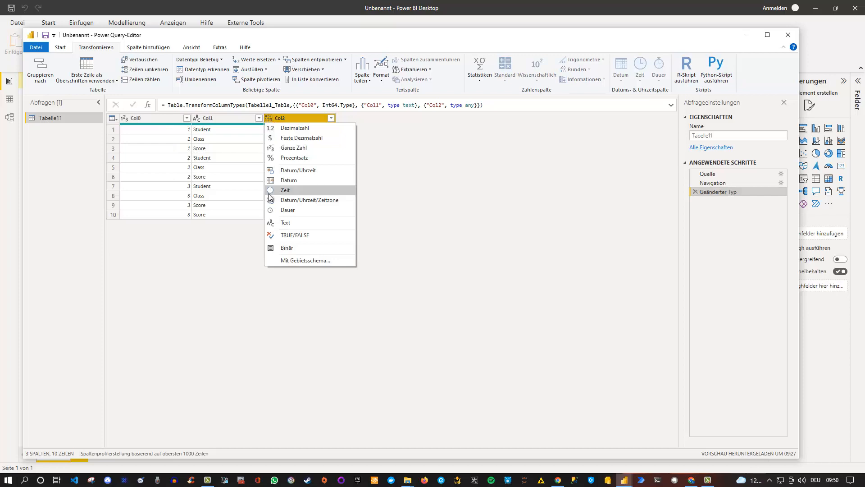
pyautogui.click(286, 221)
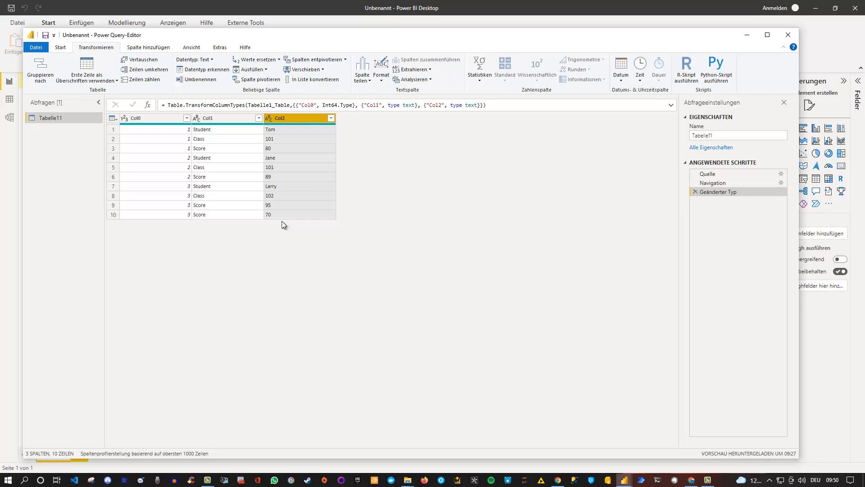
pyautogui.click(228, 120)
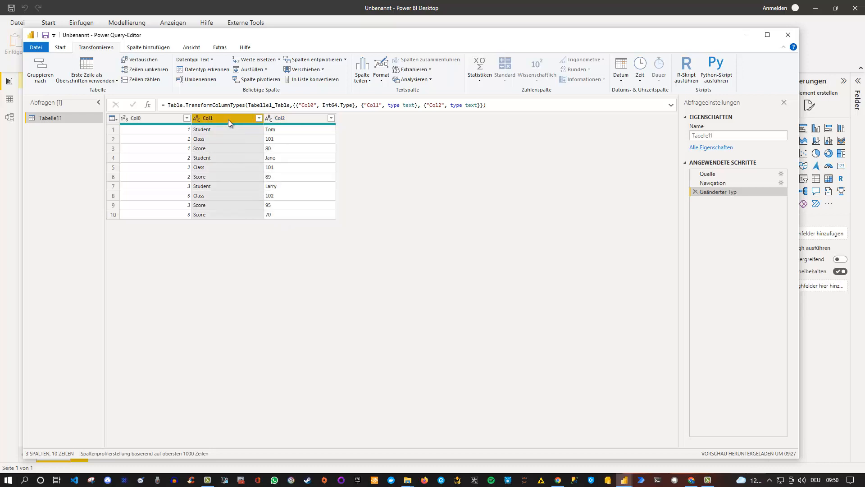
pyautogui.click(261, 81)
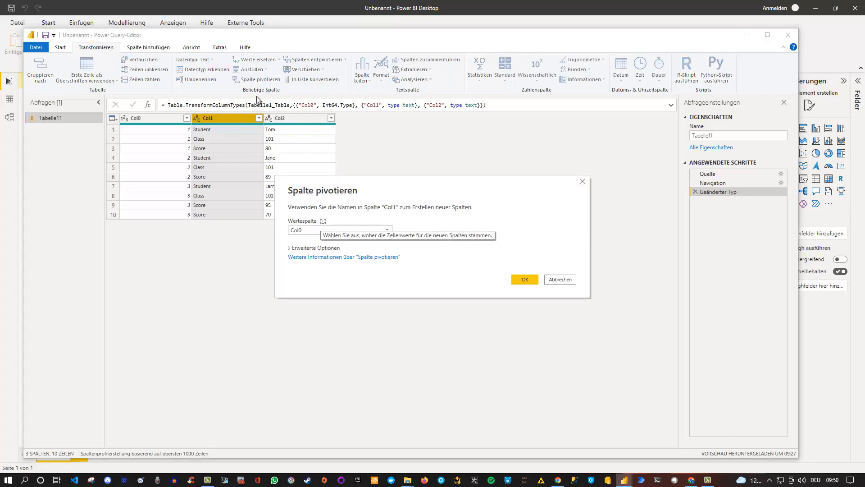
pyautogui.click(305, 231)
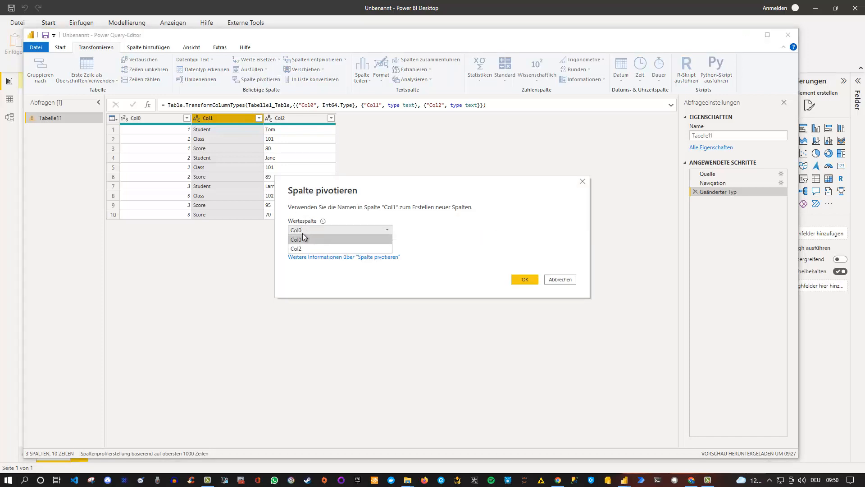
pyautogui.click(297, 250)
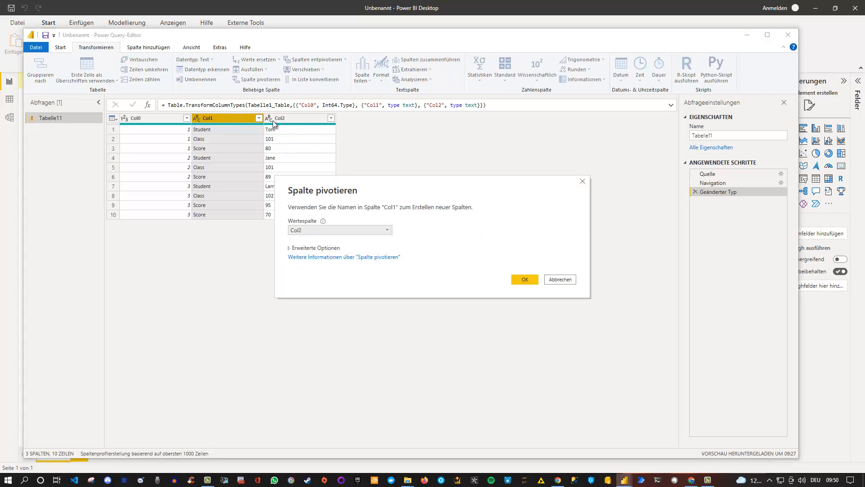
pyautogui.click(290, 248)
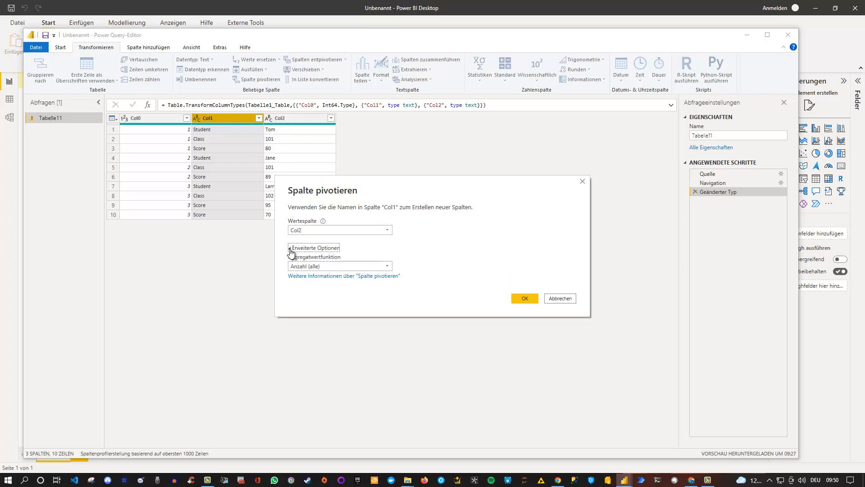
pyautogui.click(332, 265)
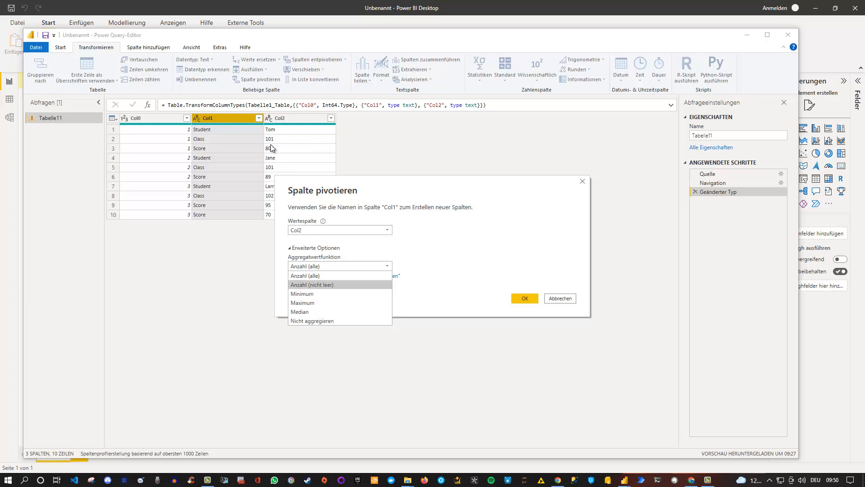
pyautogui.click(312, 303)
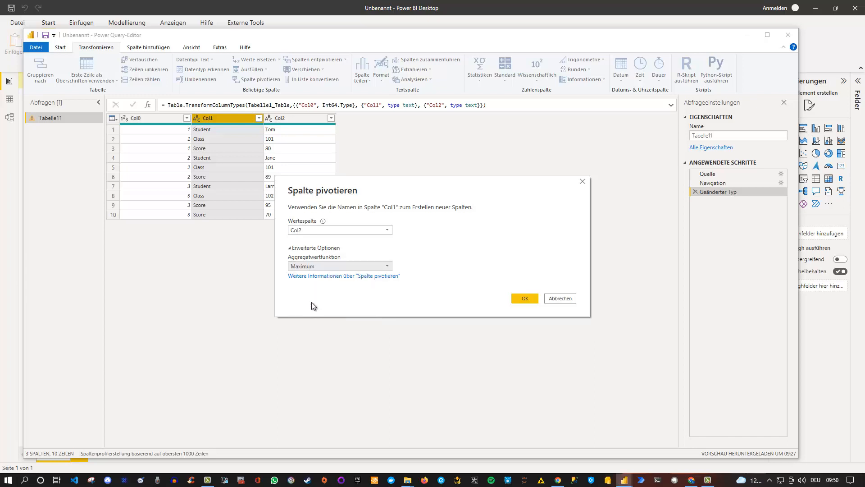
pyautogui.click(525, 299)
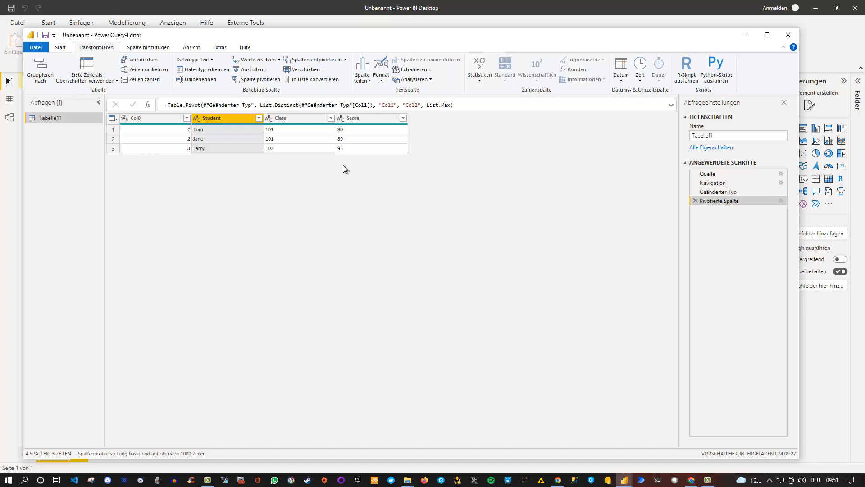
# - Close the query editor and apply the changes to the report
pyautogui.click(61, 47)
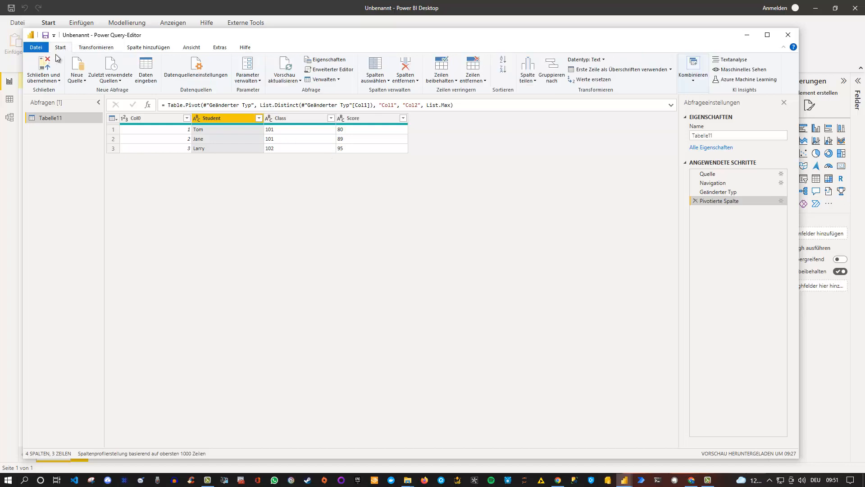